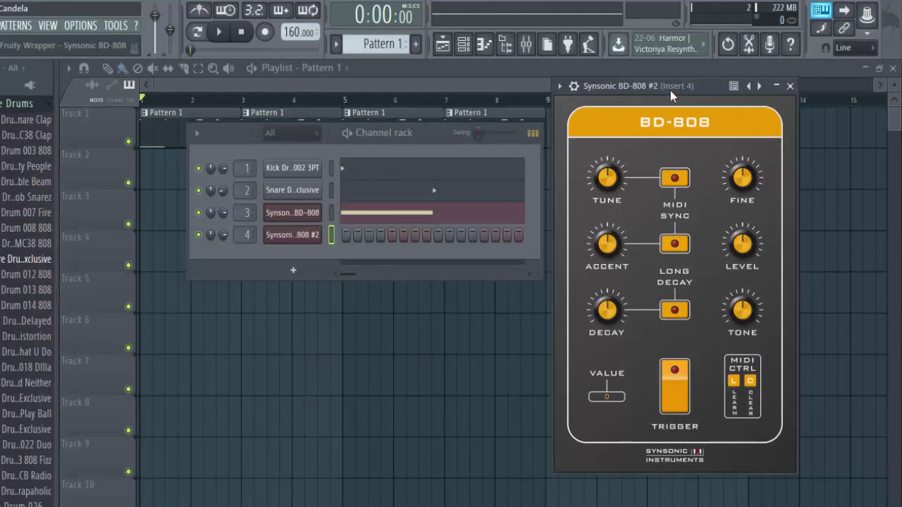
# Audition the second BD-808 while sweeping Tune and Fine up and down, bringing both back to about their centre positions
pyautogui.moveTo(669, 90)
pyautogui.mouseDown()
pyautogui.moveTo(632, 100)
pyautogui.moveTo(294, 101)
pyautogui.moveTo(257, 85)
pyautogui.moveTo(608, 100)
pyautogui.moveTo(655, 83)
pyautogui.moveTo(674, 92)
pyautogui.mouseUp()
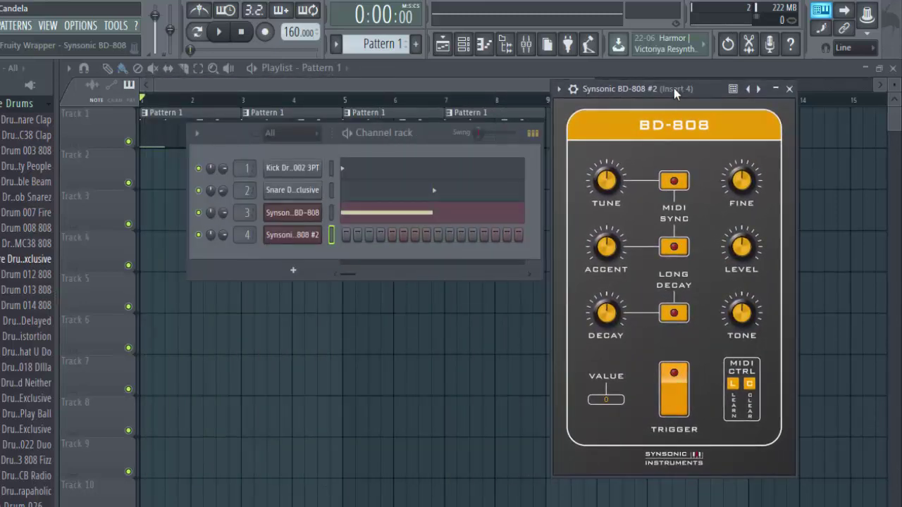
pyautogui.moveTo(673, 88); pyautogui.dragTo(596, 97)
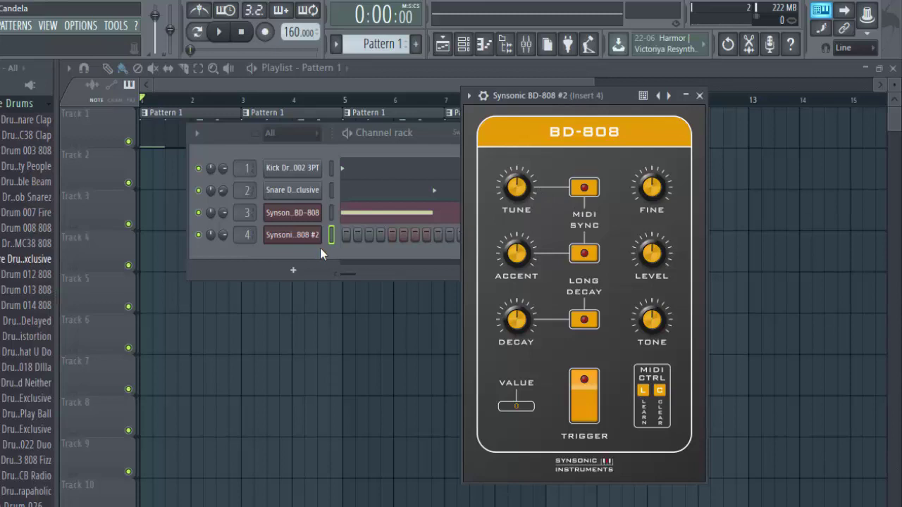
pyautogui.press('q')
pyautogui.moveTo(521, 197); pyautogui.dragTo(569, 169)
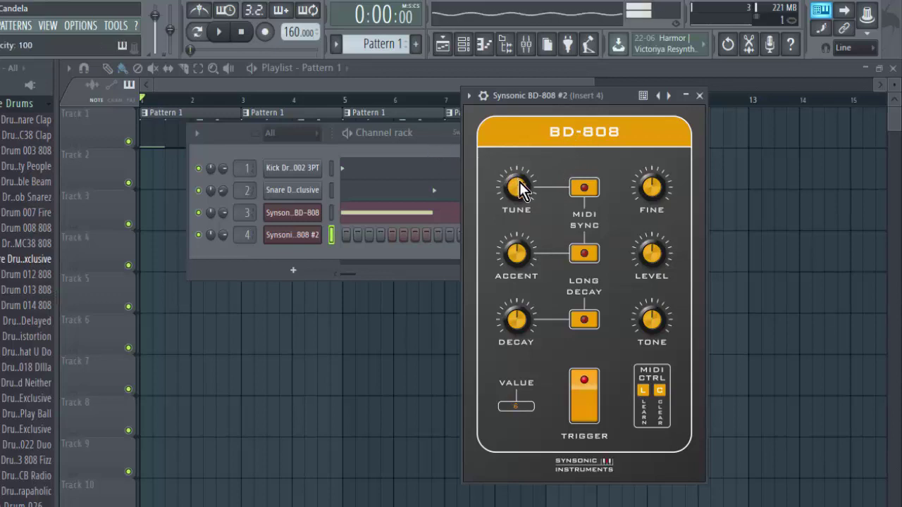
pyautogui.moveTo(519, 183); pyautogui.dragTo(503, 271)
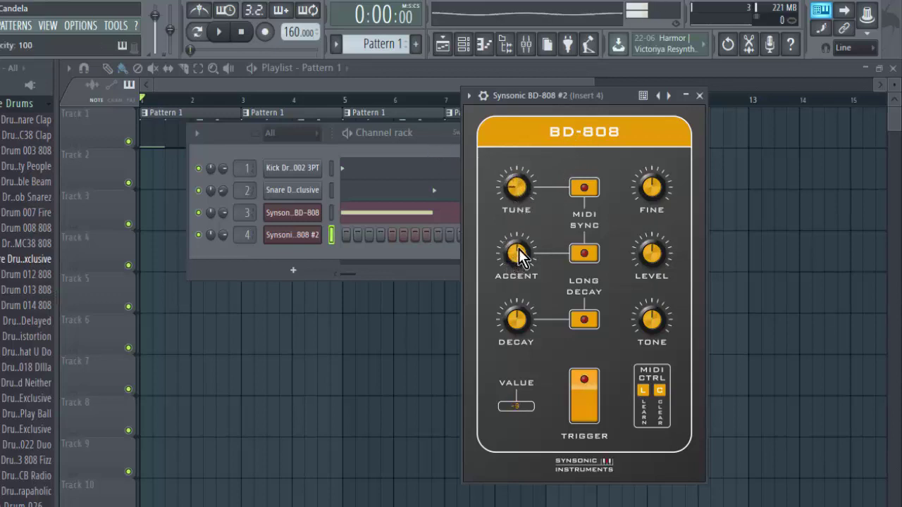
pyautogui.moveTo(522, 199); pyautogui.dragTo(564, 148)
pyautogui.moveTo(651, 187); pyautogui.dragTo(714, 152)
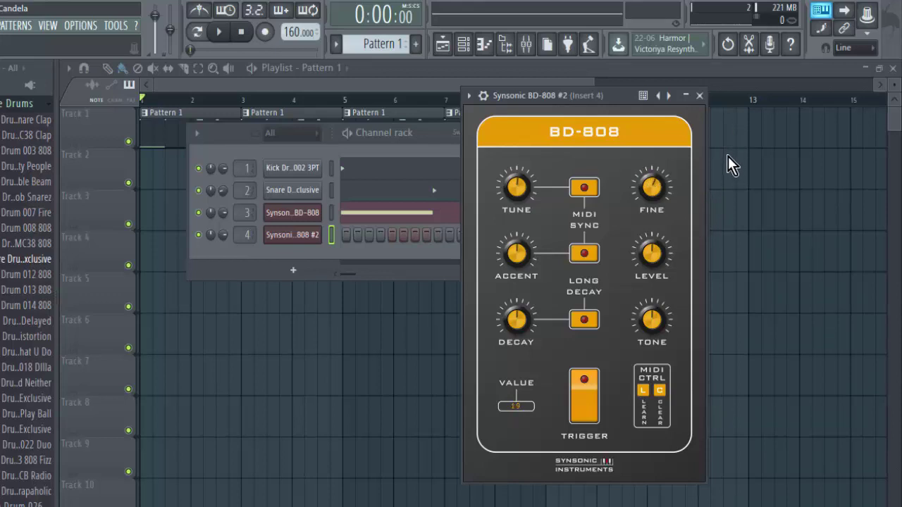
pyautogui.moveTo(657, 190); pyautogui.dragTo(655, 191)
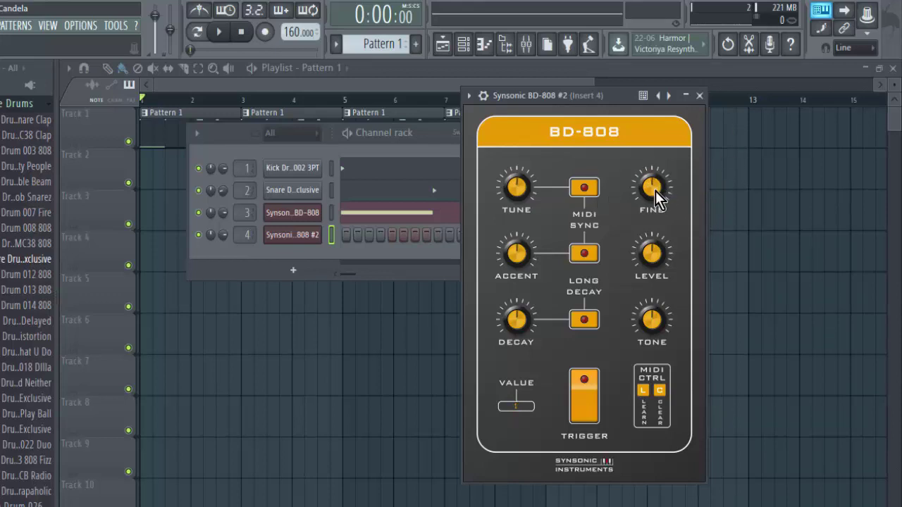
# Switch on MIDI Sync for the tuning, play two different notes, and switch it off again
pyautogui.click(585, 188)
pyautogui.press('z')
pyautogui.press('x')
pyautogui.click(589, 186)
# Raise the Accent of the second BD-808 to about two thirds and adjust its Level slightly
pyautogui.moveTo(517, 262); pyautogui.dragTo(580, 180)
pyautogui.moveTo(519, 261); pyautogui.dragTo(543, 210)
pyautogui.moveTo(655, 261); pyautogui.dragTo(675, 255)
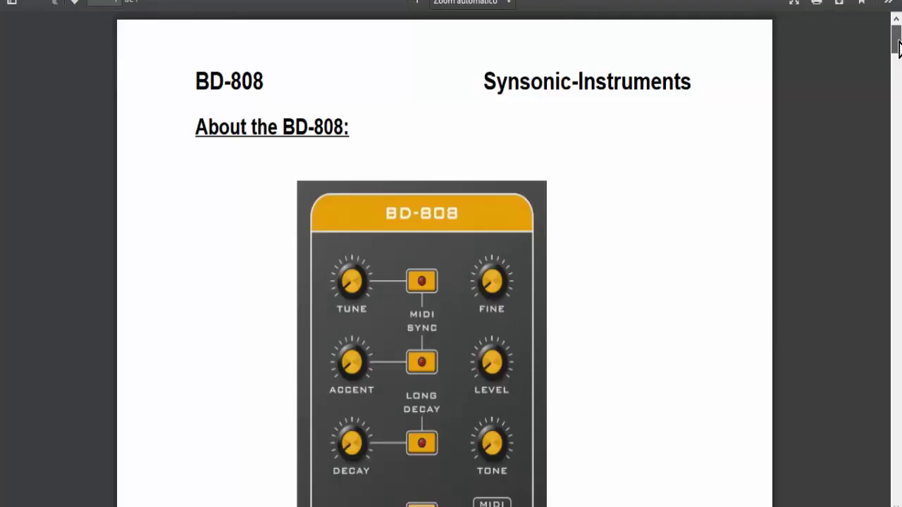
# Switch to the BD-808 PDF manual and examine the Adjustable Parameters section
pyautogui.scroll(-10, 444, 253)
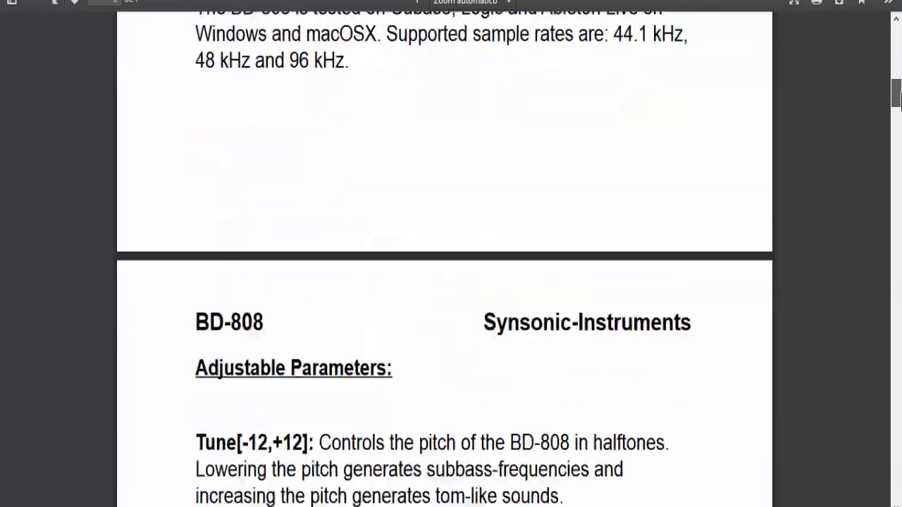
pyautogui.scroll(-15, 898, 99)
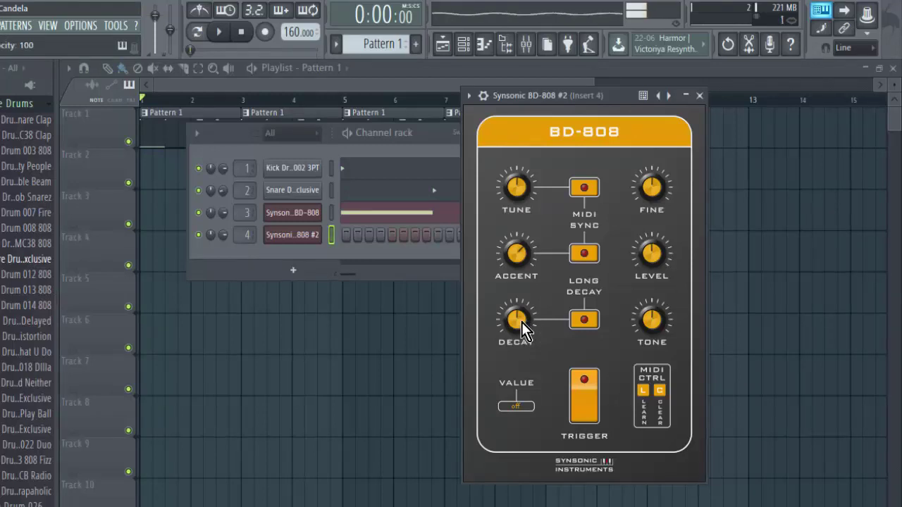
# Test the second BD-808 with Decay at 0.9400 and lower, leave it slightly above centre, and toggle Long Decay on and off
pyautogui.moveTo(521, 322); pyautogui.dragTo(581, 258)
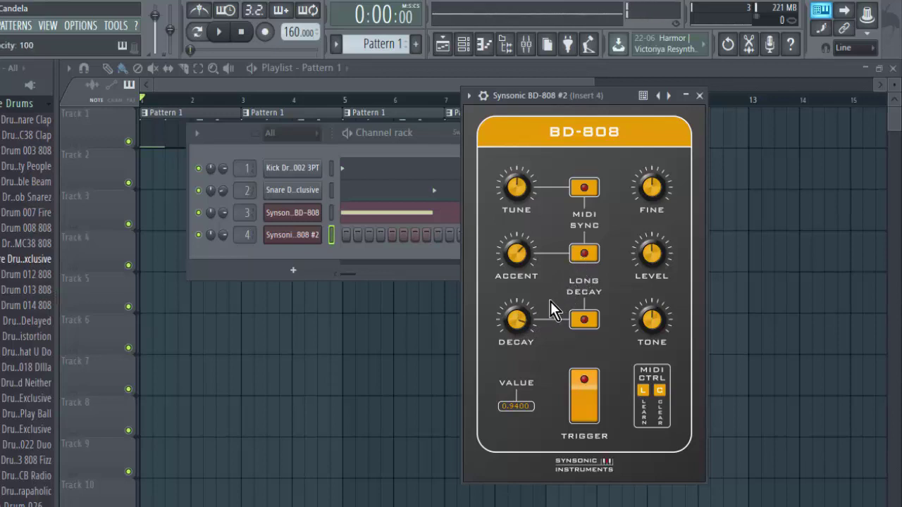
pyautogui.moveTo(522, 325); pyautogui.dragTo(505, 452)
pyautogui.scroll(-1, 521, 334)
pyautogui.click(592, 319)
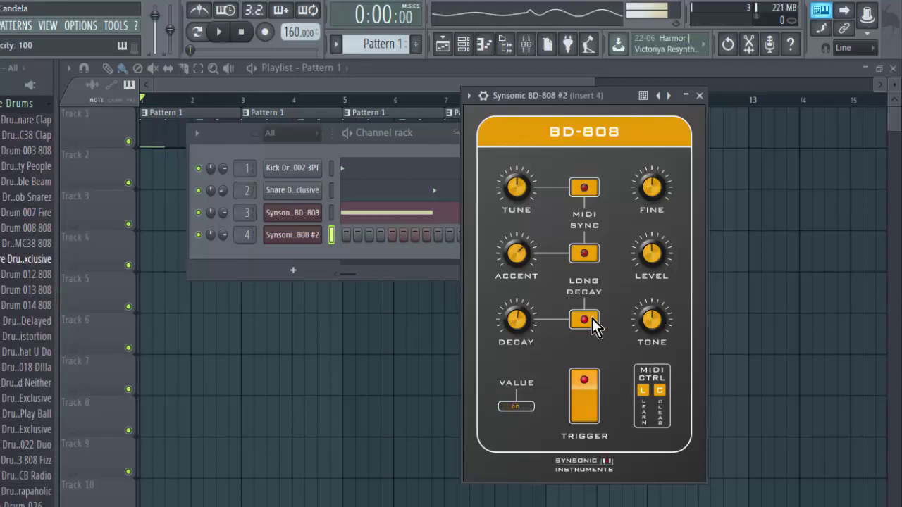
pyautogui.click(592, 318)
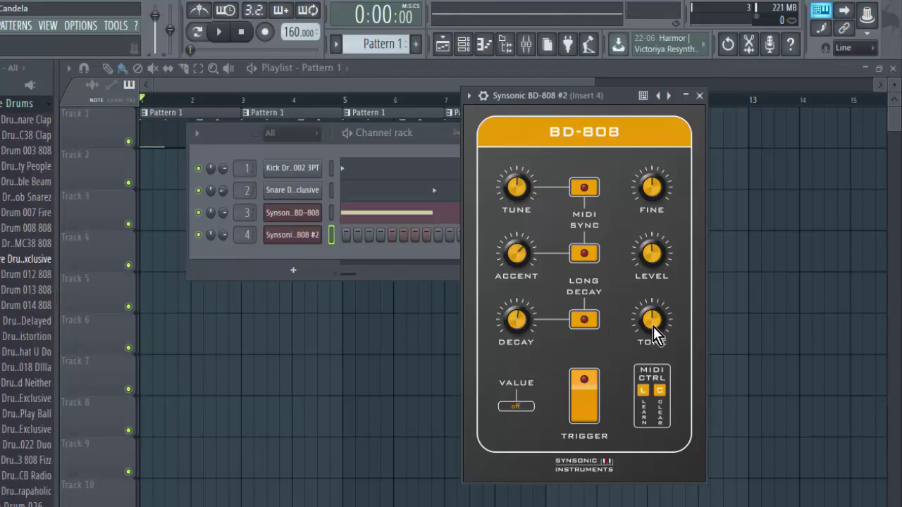
# Set the second BD-808's Tone to 0.4700, trigger its sound, and close the instrument window
pyautogui.moveTo(658, 325); pyautogui.dragTo(695, 288)
pyautogui.click(592, 399)
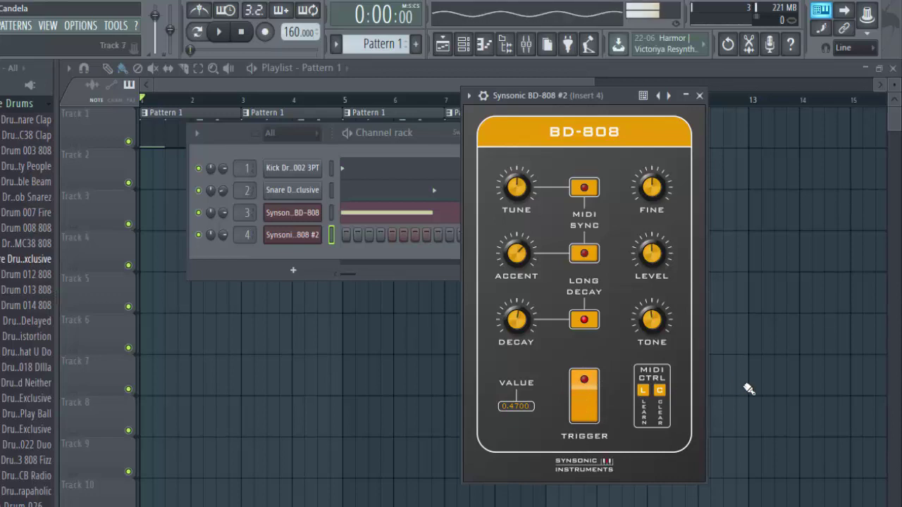
pyautogui.moveTo(575, 93); pyautogui.dragTo(601, 78)
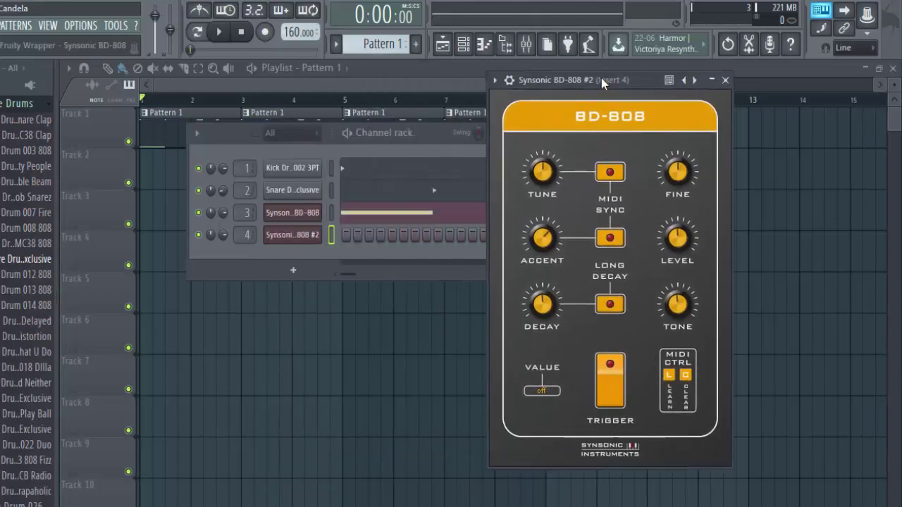
pyautogui.moveTo(601, 79); pyautogui.dragTo(485, 111)
pyautogui.click(291, 234)
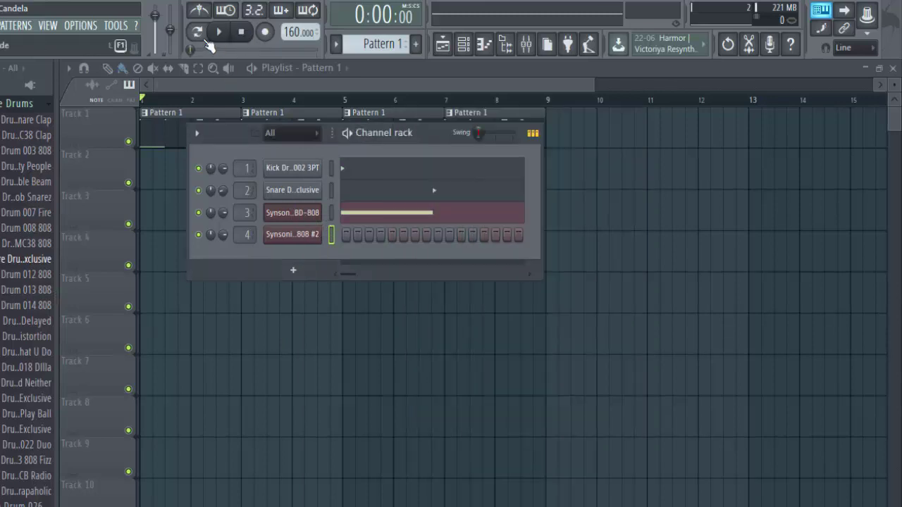
# After playing the song briefly, raise the Accent of the first BD-808 on channel 3 and set its Decay to 0.7150
pyautogui.click(221, 32)
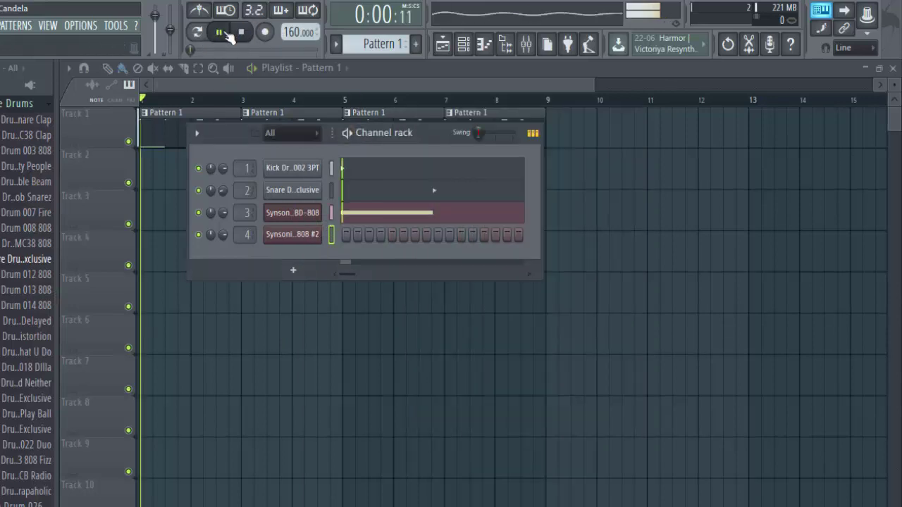
pyautogui.click(310, 212)
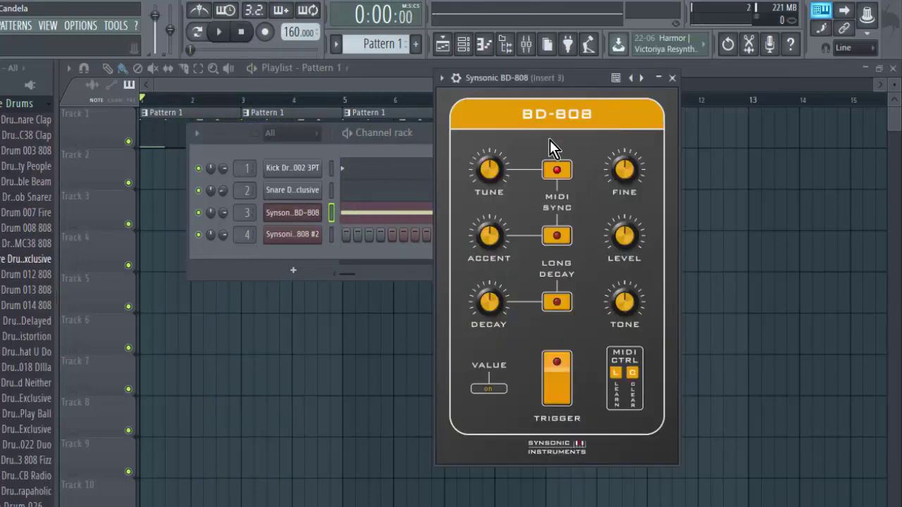
pyautogui.moveTo(503, 116); pyautogui.dragTo(556, 144)
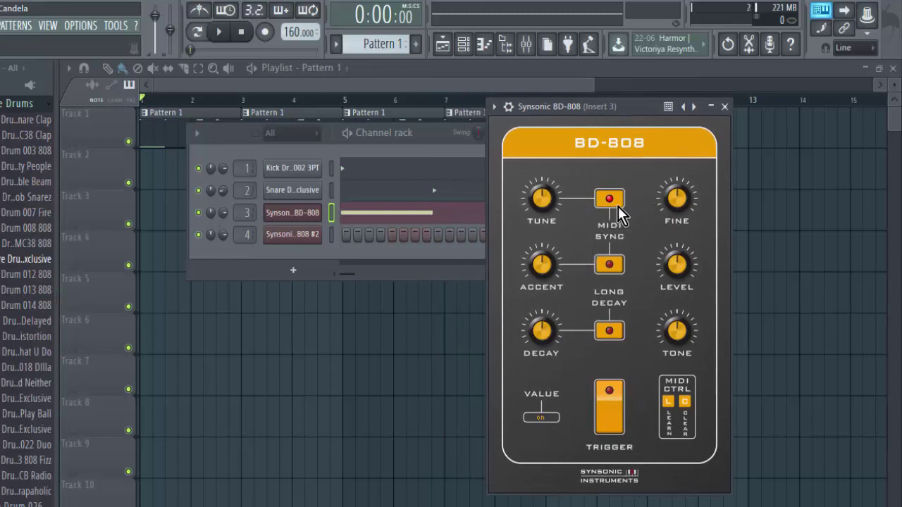
pyautogui.moveTo(556, 260); pyautogui.dragTo(599, 232)
pyautogui.moveTo(556, 329); pyautogui.dragTo(581, 298)
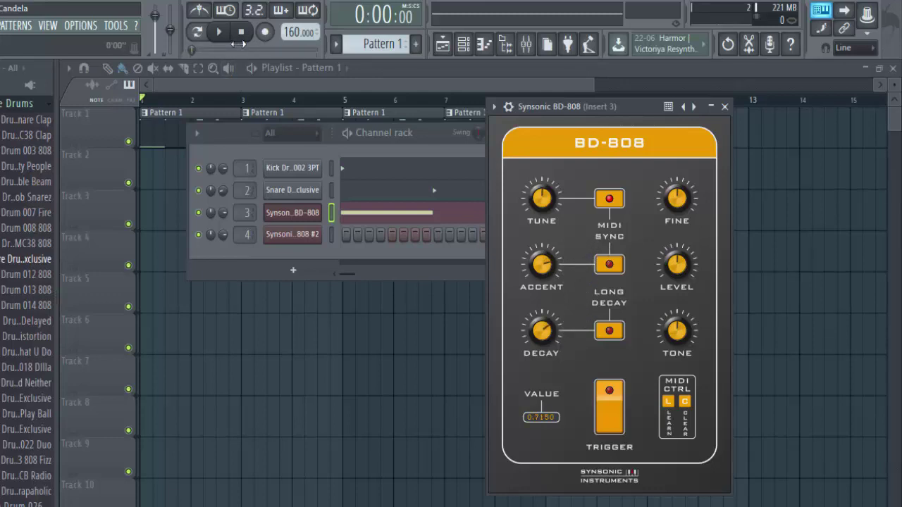
# Set the first BD-808's Level to 0.5650 while the song plays, and stop playback
pyautogui.click(219, 34)
pyautogui.click(240, 35)
pyautogui.click(227, 33)
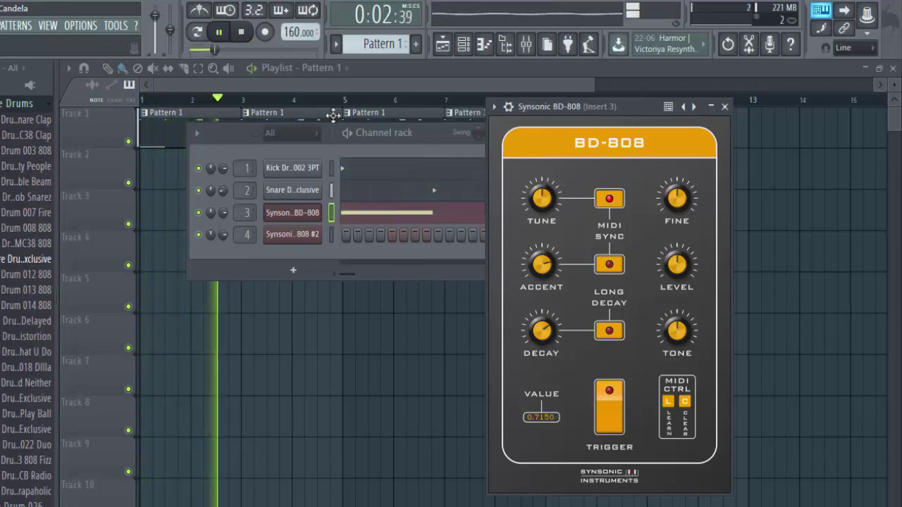
pyautogui.moveTo(688, 264); pyautogui.dragTo(703, 255)
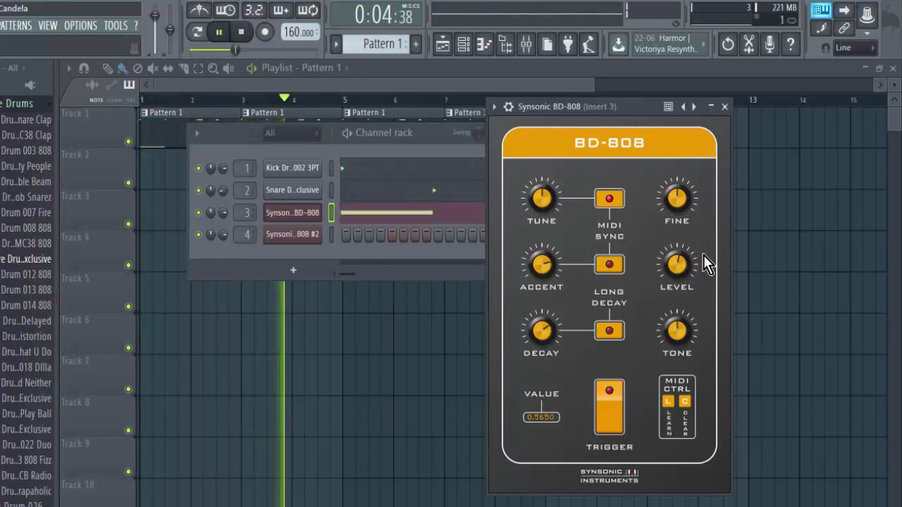
pyautogui.click(241, 32)
# Load Fruity Fast Dist into slot 1 of the Synsonic BD-808 mixer track
pyautogui.click(300, 213)
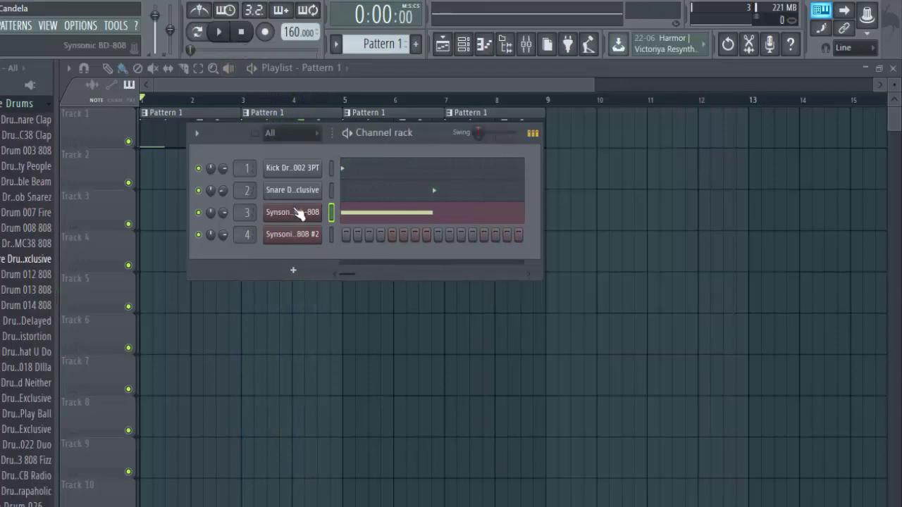
pyautogui.click(300, 214)
pyautogui.press('F9')
pyautogui.moveTo(359, 102); pyautogui.dragTo(445, 95)
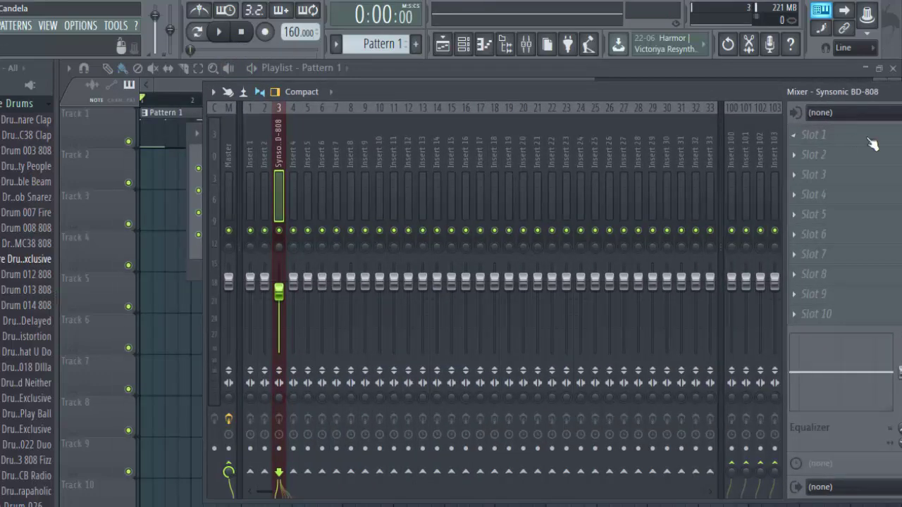
pyautogui.click(802, 136)
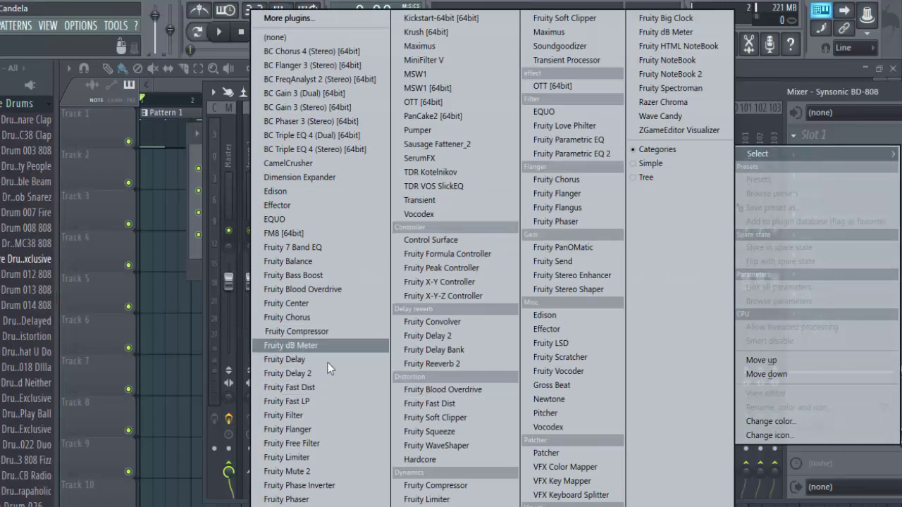
pyautogui.click(319, 391)
pyautogui.click(319, 392)
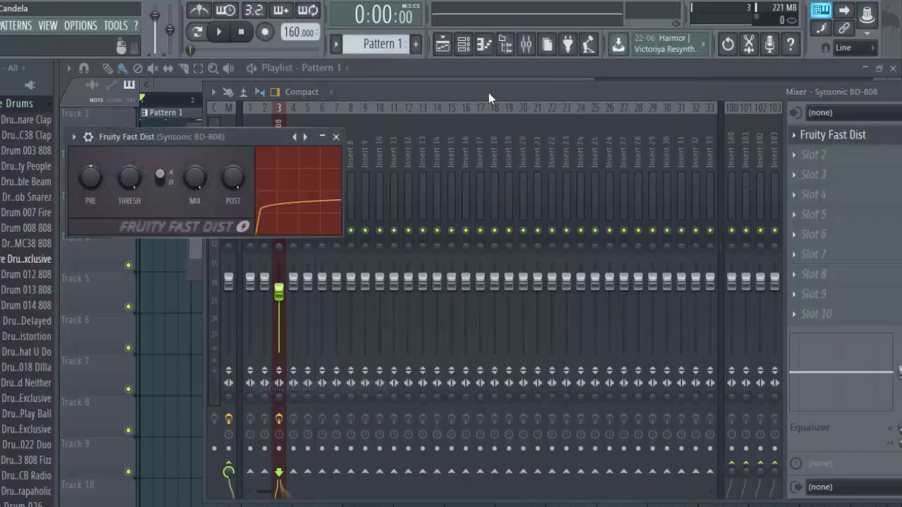
# Lower the Mix amount of Fruity Fast Dist on the BD-808 track while the song plays
pyautogui.moveTo(488, 92); pyautogui.dragTo(351, 119)
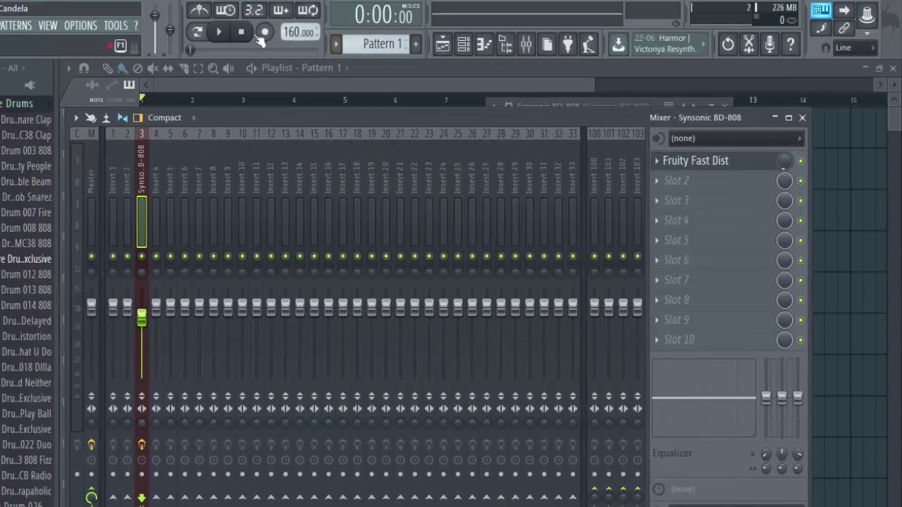
pyautogui.press('space')
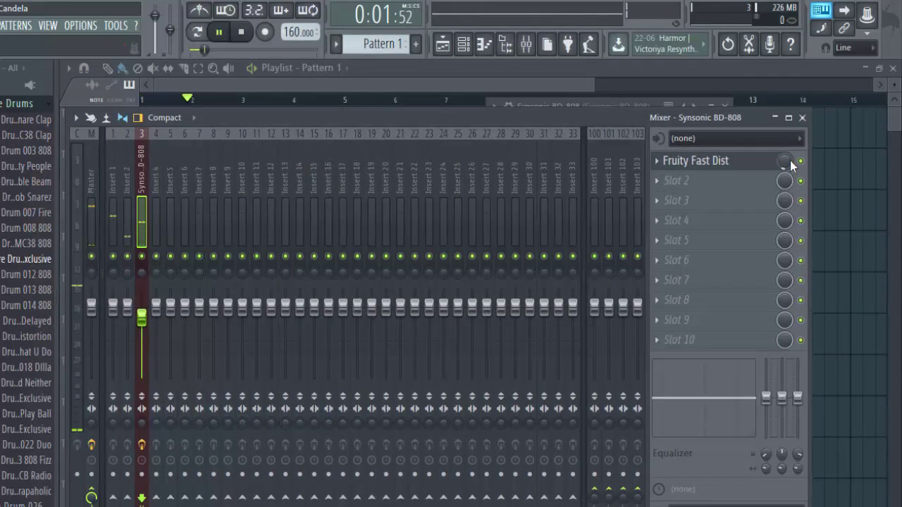
pyautogui.click(689, 168)
pyautogui.moveTo(201, 184); pyautogui.dragTo(201, 202)
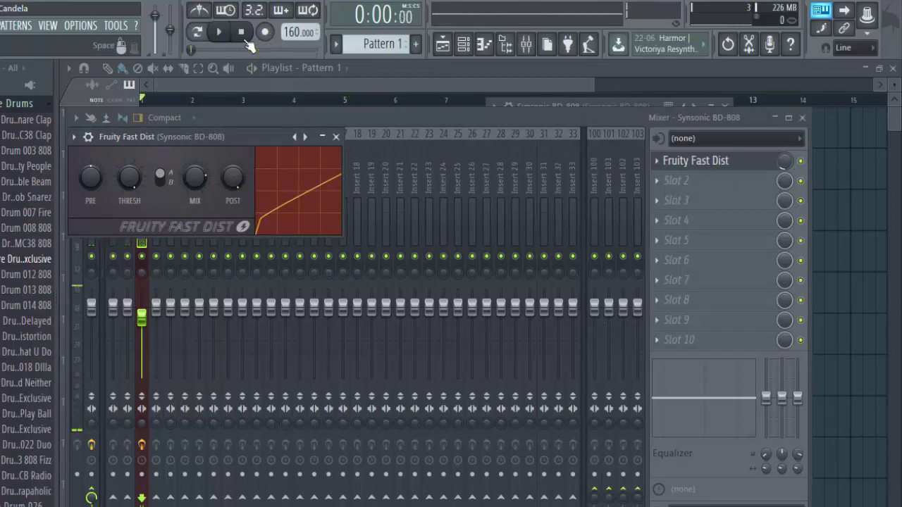
# Load Pumper into slot 2 of the BD-808 mixer track and set its Saturator to 62 with the song playing
pyautogui.click(675, 185)
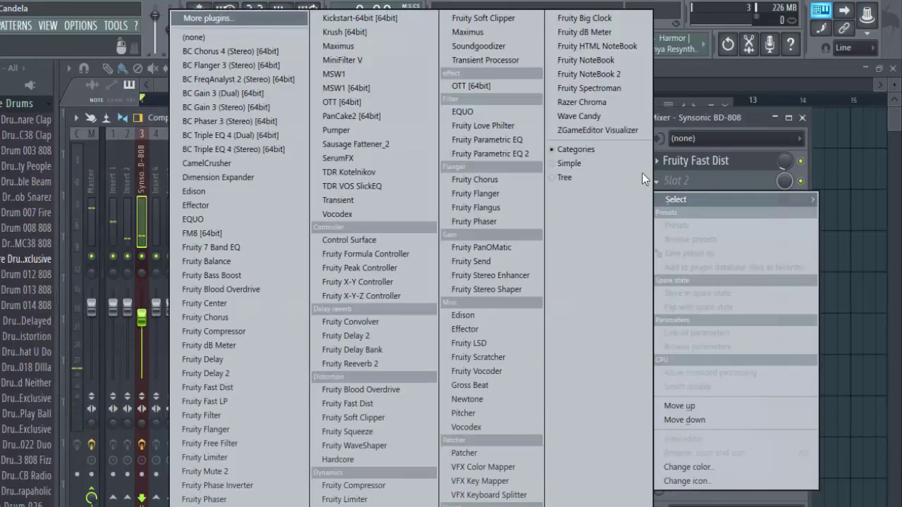
pyautogui.click(373, 133)
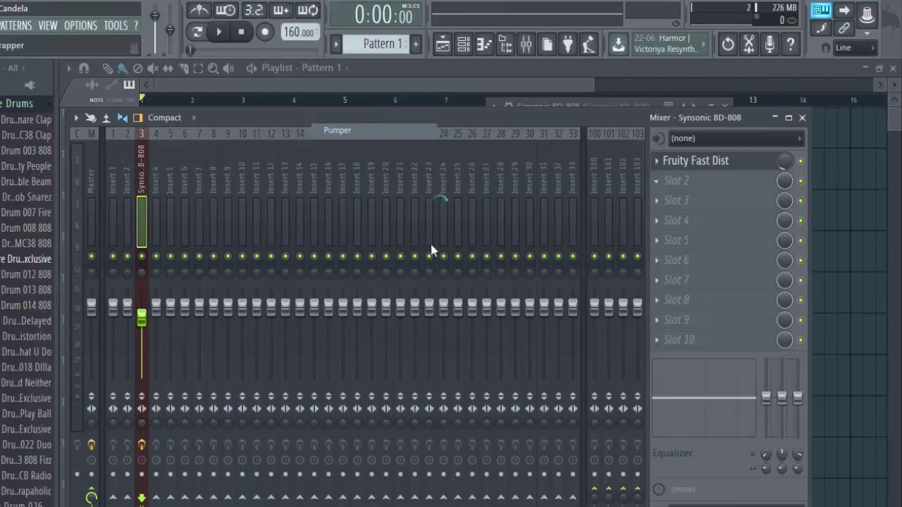
pyautogui.moveTo(552, 265); pyautogui.dragTo(586, 86)
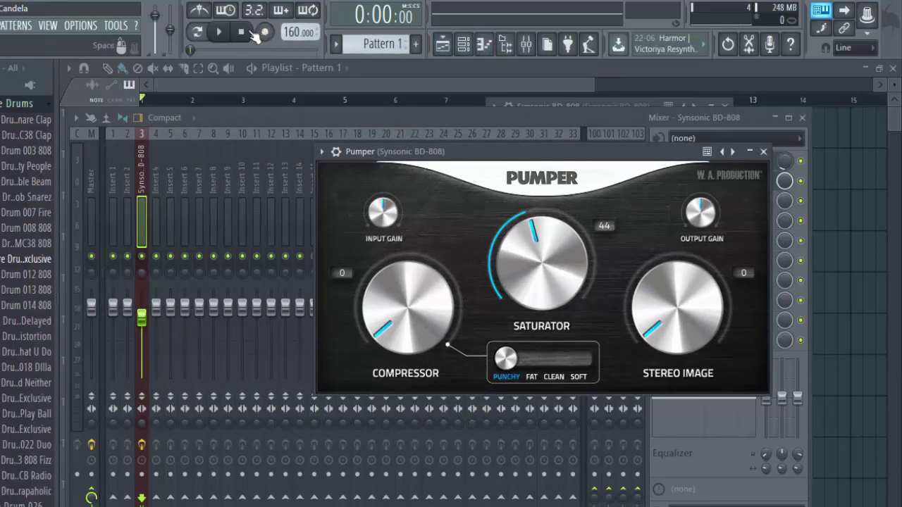
pyautogui.click(219, 33)
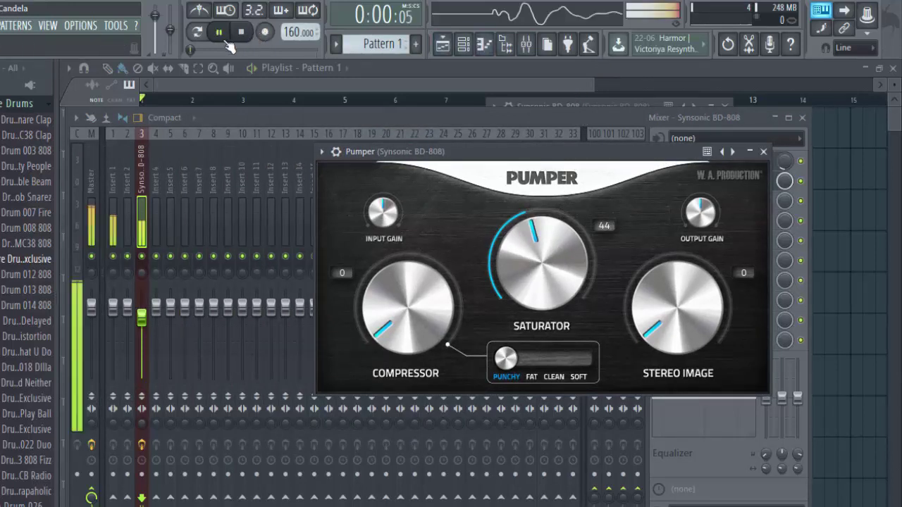
pyautogui.moveTo(564, 235); pyautogui.dragTo(610, 147)
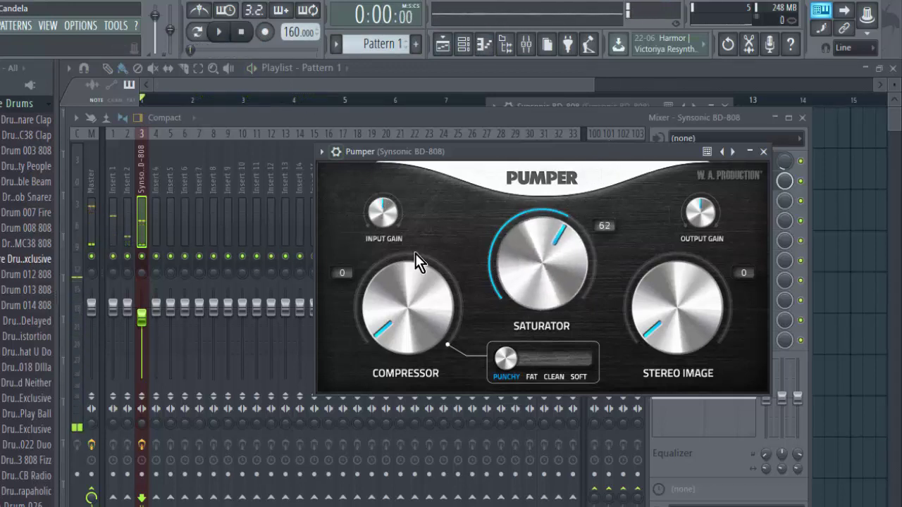
# Set Pumper's compressor mode to Fat and its Compressor amount to 23
pyautogui.click(549, 362)
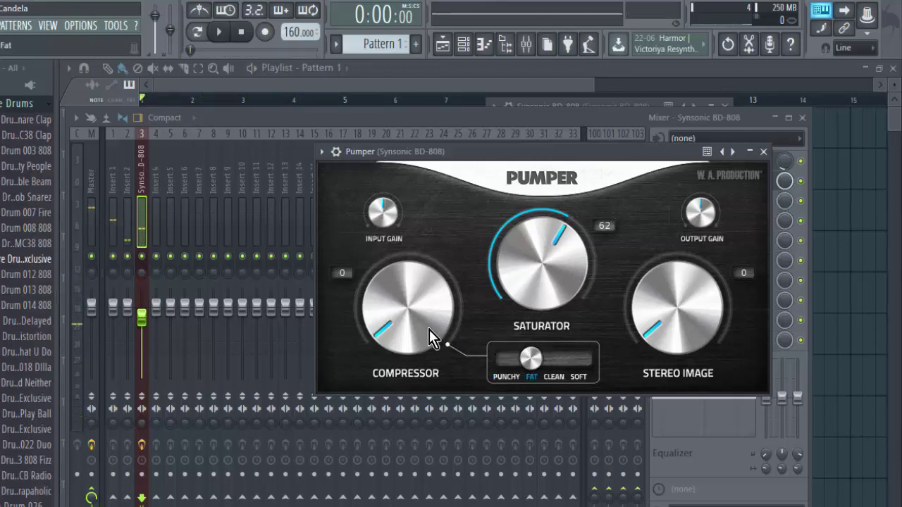
pyautogui.moveTo(429, 330); pyautogui.dragTo(455, 237)
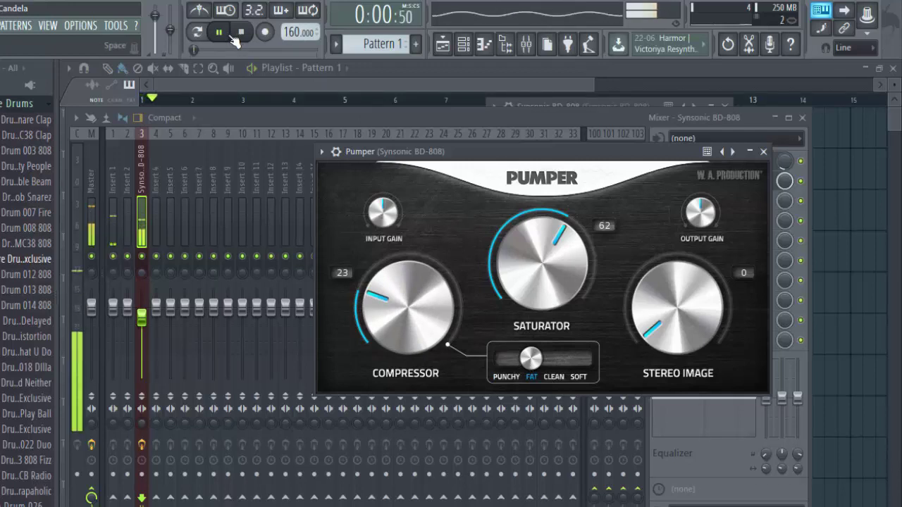
# Raise the Synsonic BD-808's Decay to 0.79 and play the song to hear the longer tail
pyautogui.click(143, 320)
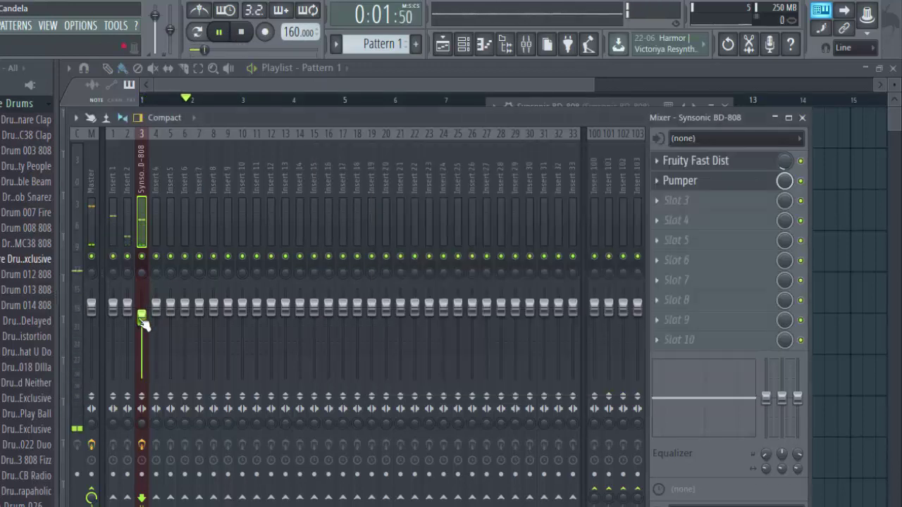
pyautogui.click(465, 45)
pyautogui.click(292, 212)
pyautogui.click(243, 33)
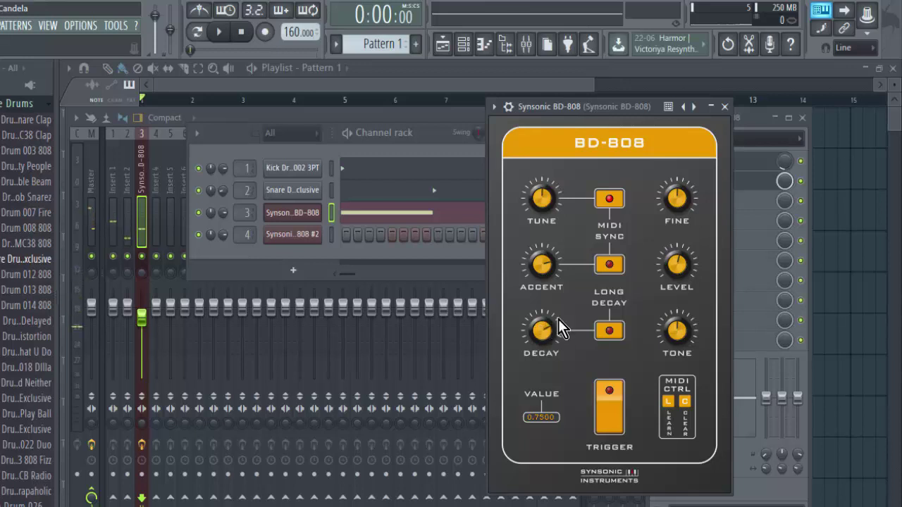
pyautogui.click(218, 32)
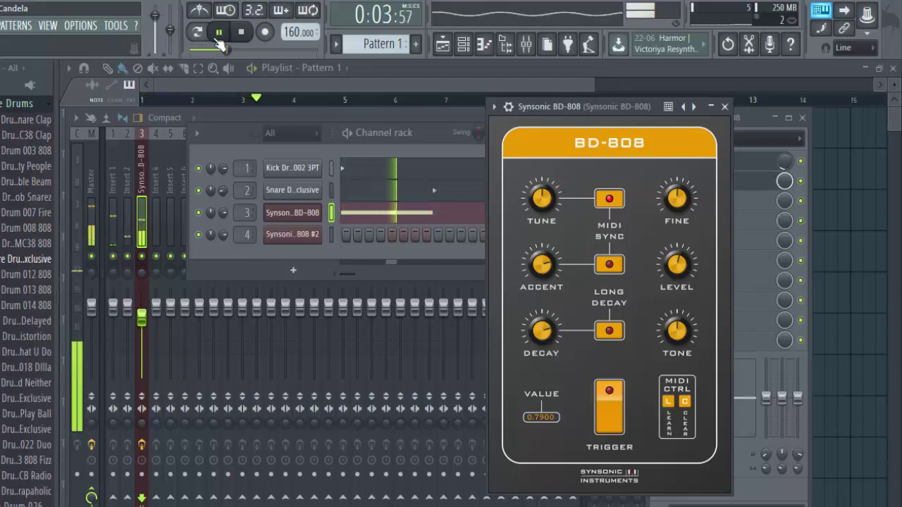
pyautogui.click(217, 37)
# Load Fruity Limiter into slot 7 of the Synsonic BD-808 mixer track
pyautogui.press('F9')
pyautogui.click(670, 287)
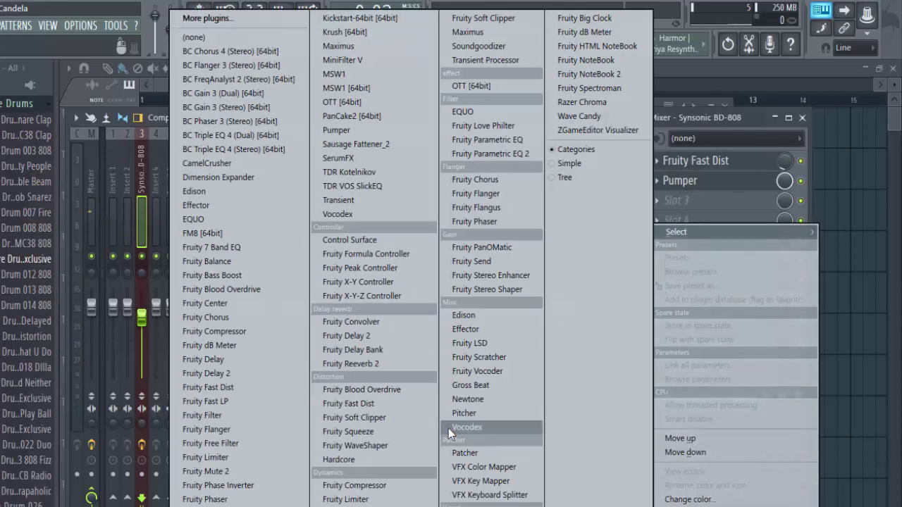
pyautogui.click(345, 499)
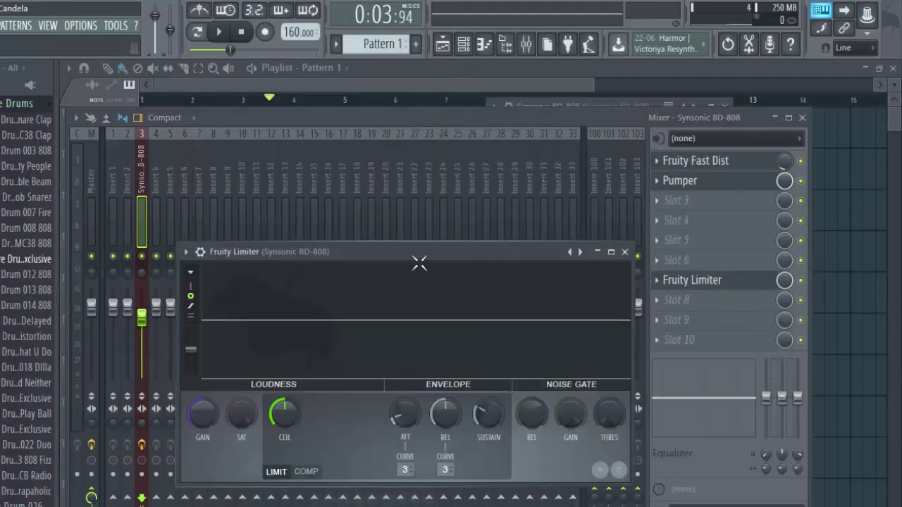
# Set the BD-808's Decay to 1.0 and switch on Long Decay, checking the tails in Fruity Limiter's waveform during playback
pyautogui.press('space')
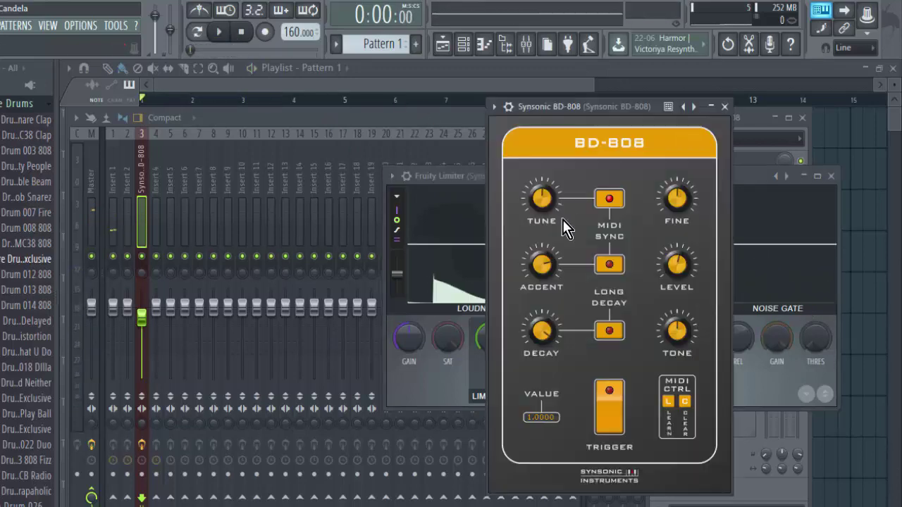
pyautogui.click(219, 33)
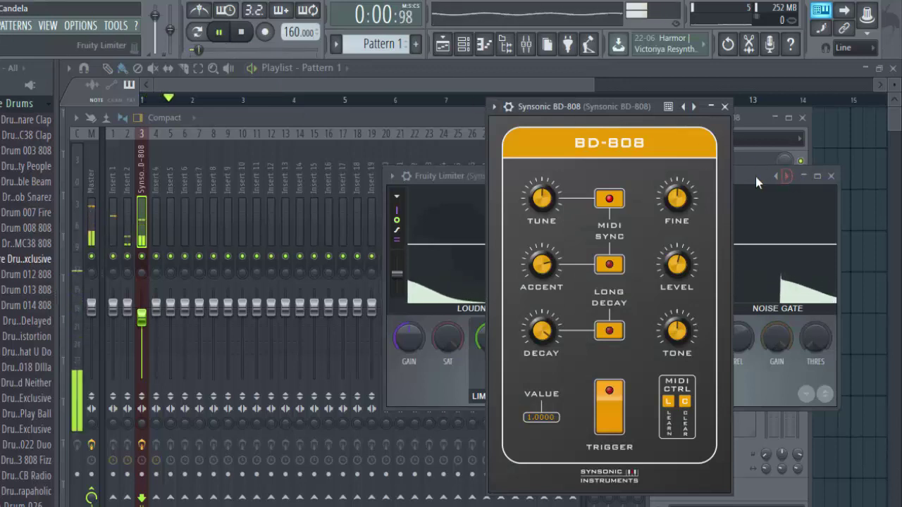
pyautogui.click(752, 176)
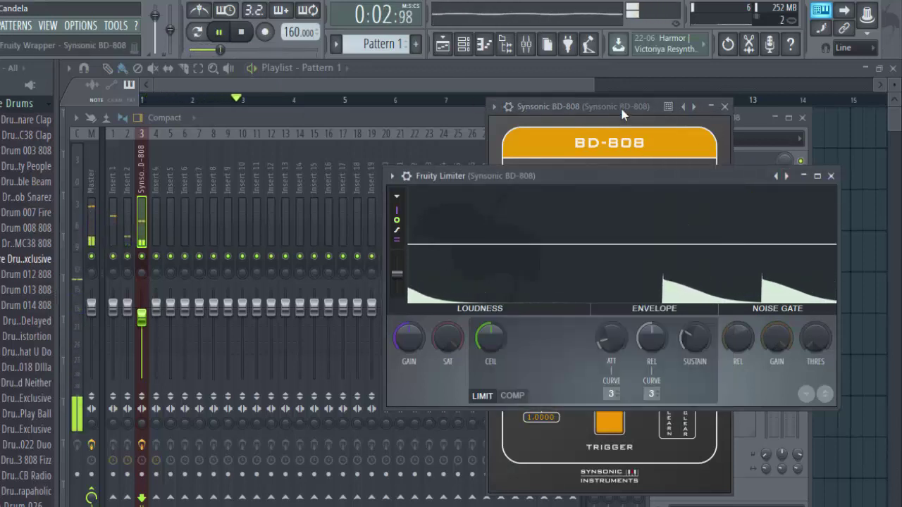
pyautogui.click(622, 110)
pyautogui.click(752, 175)
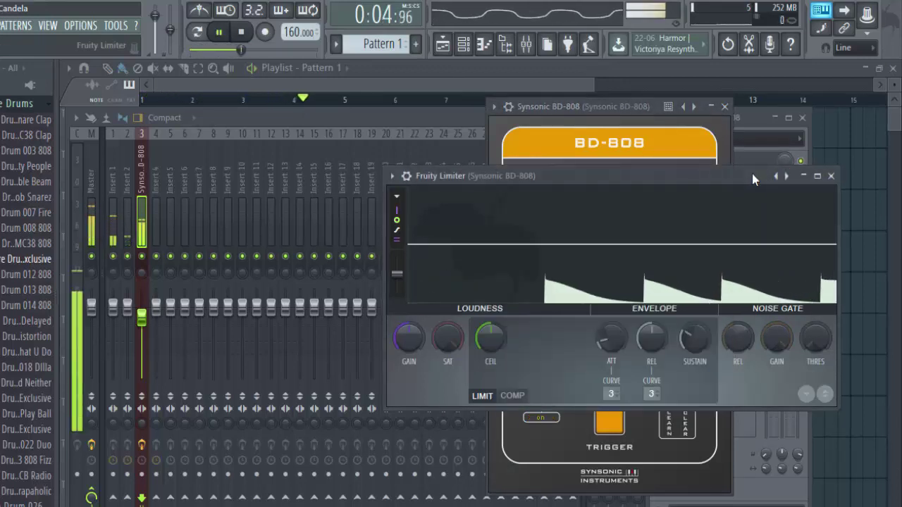
pyautogui.moveTo(751, 174); pyautogui.dragTo(610, 171)
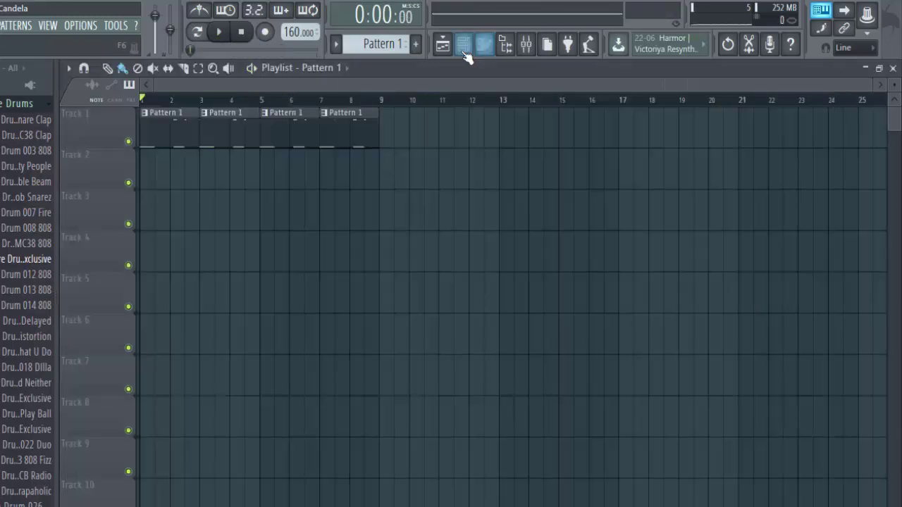
# Reopen the Synsonic BD-808 from the channel rack and add a new empty pattern, Pattern 2
pyautogui.click(464, 45)
pyautogui.click(302, 214)
pyautogui.click(436, 134)
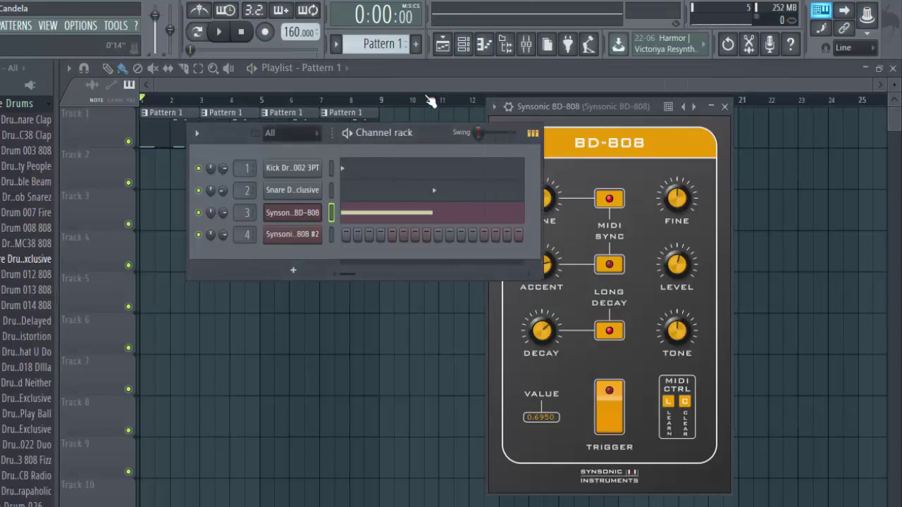
pyautogui.click(416, 44)
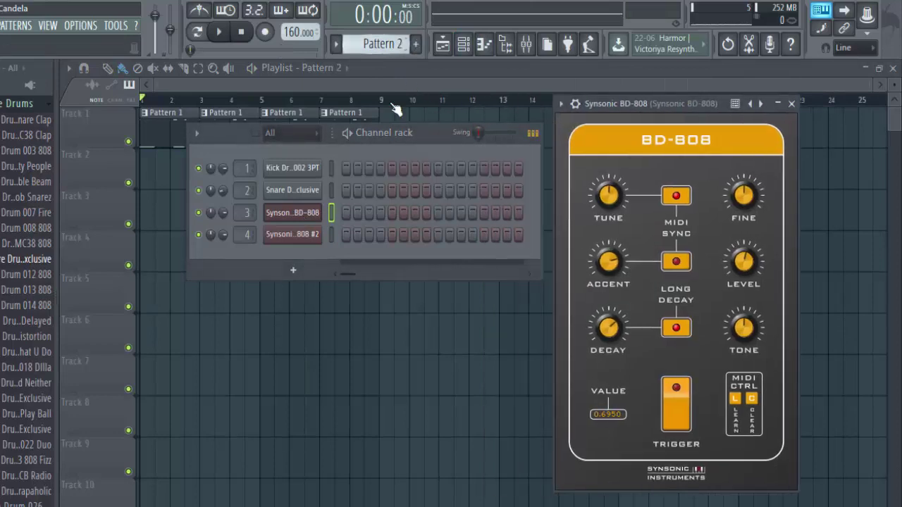
# Insert a 3x Osc channel above the kick and move its window clear of the BD-808's controls
pyautogui.rightClick(308, 174)
pyautogui.moveTo(376, 266)
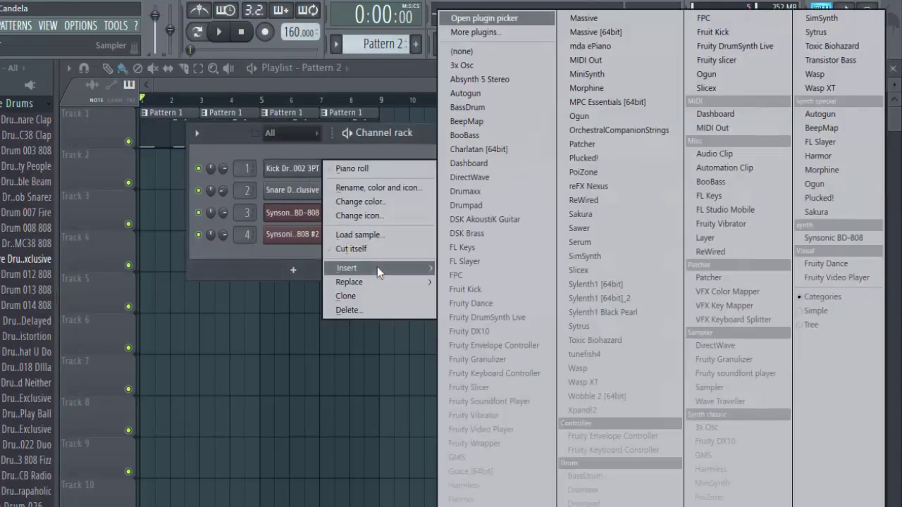
pyautogui.click(488, 70)
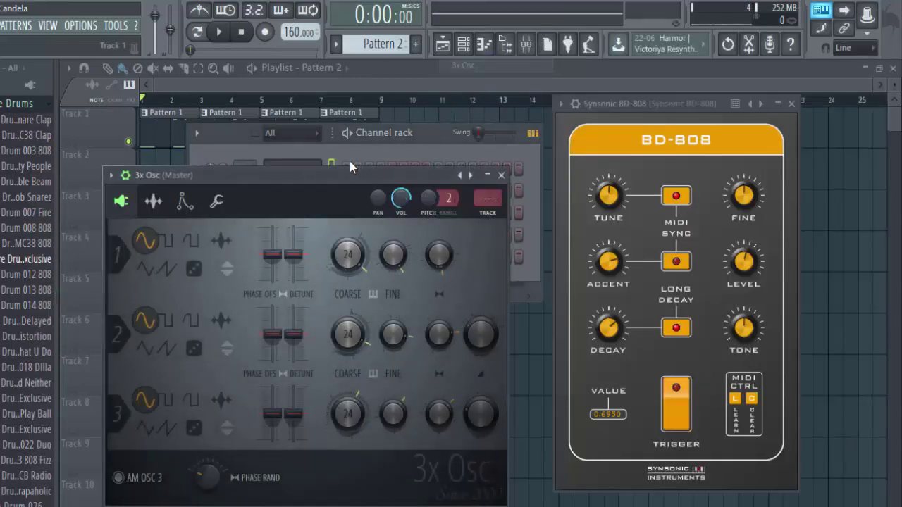
pyautogui.moveTo(367, 176); pyautogui.dragTo(455, 128)
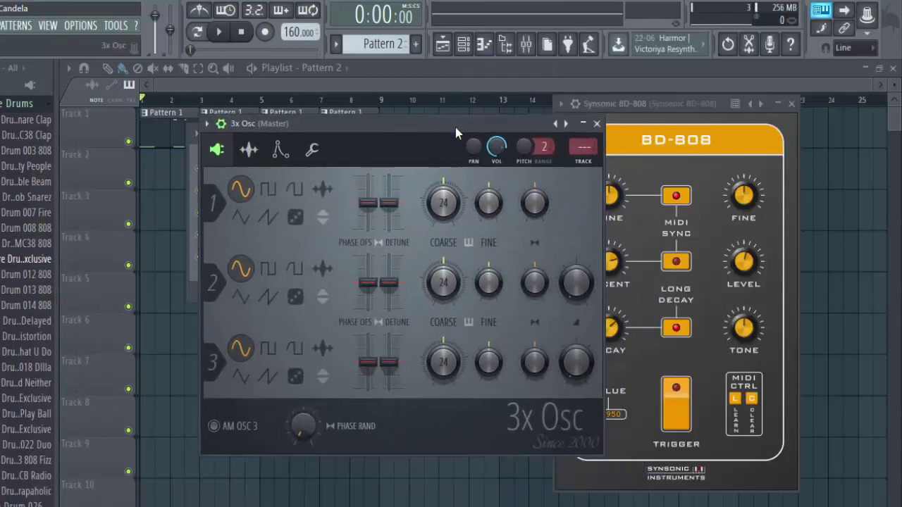
# Lower oscillator 1's coarse pitch to 0 in 3x Osc and audition its sound
pyautogui.click(220, 127)
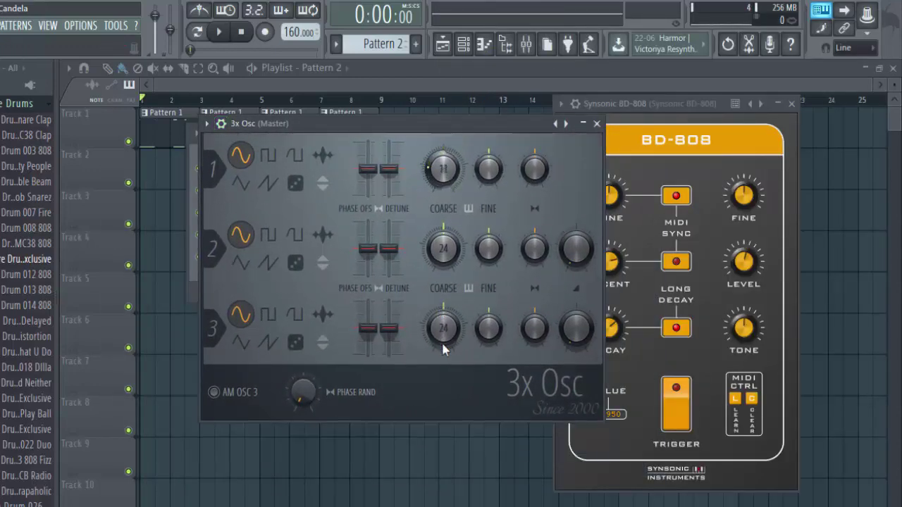
pyautogui.click(484, 44)
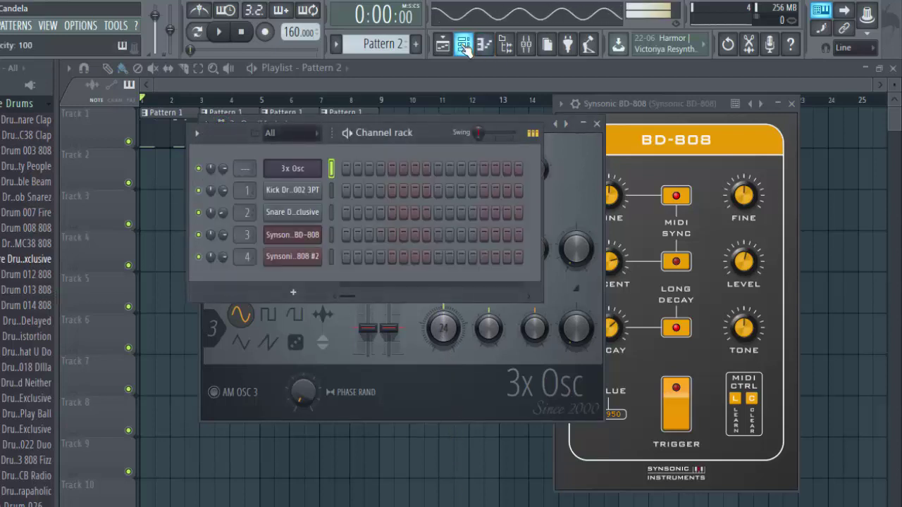
pyautogui.click(386, 124)
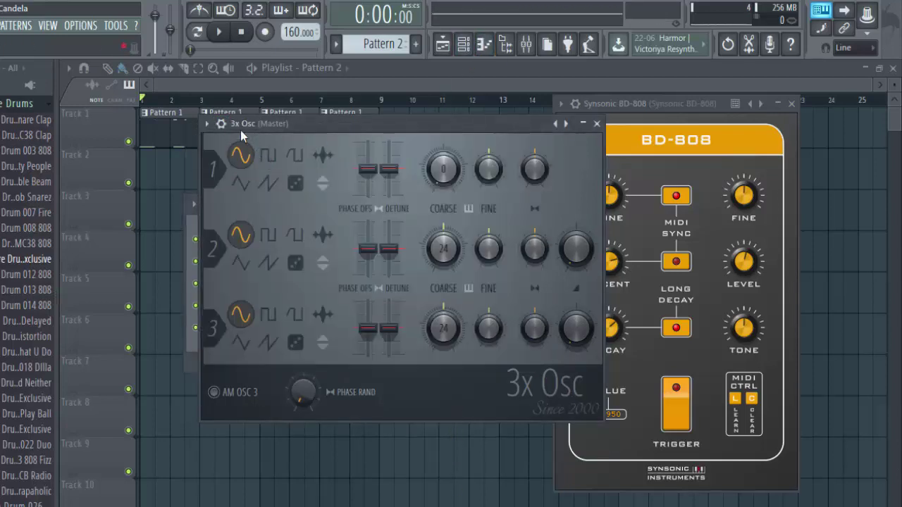
# Inspect the volume envelope settings of 3x Osc and return to its oscillator controls
pyautogui.click(221, 124)
pyautogui.click(279, 149)
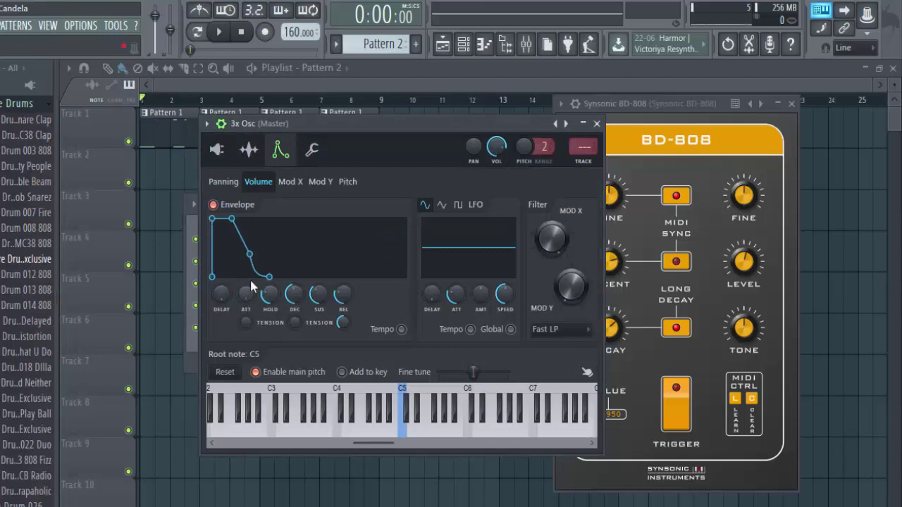
pyautogui.click(217, 150)
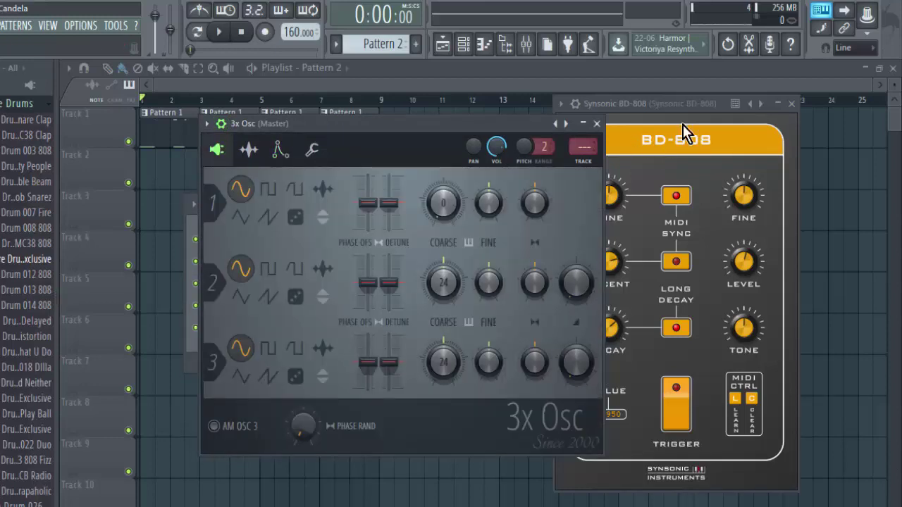
# Bring the Synsonic BD-808 window in front of 3x Osc and move it over the oscillator controls
pyautogui.click(666, 103)
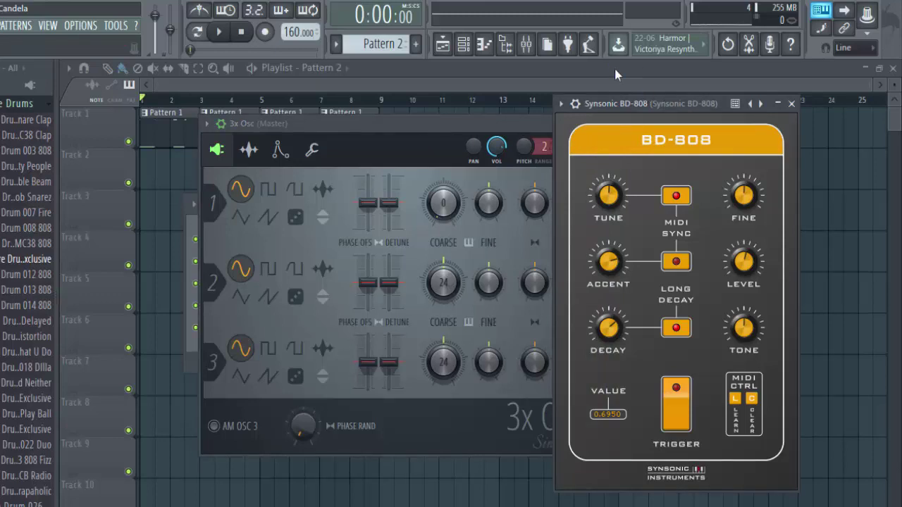
pyautogui.moveTo(642, 106); pyautogui.dragTo(401, 114)
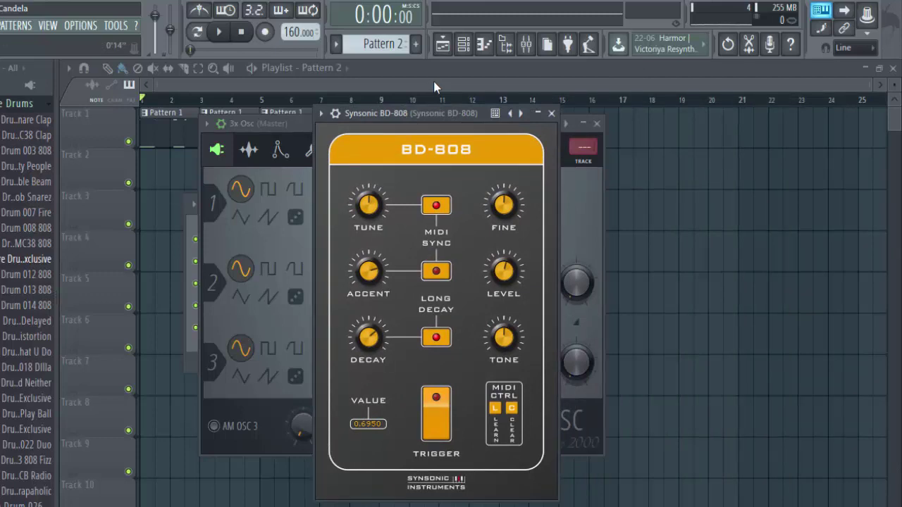